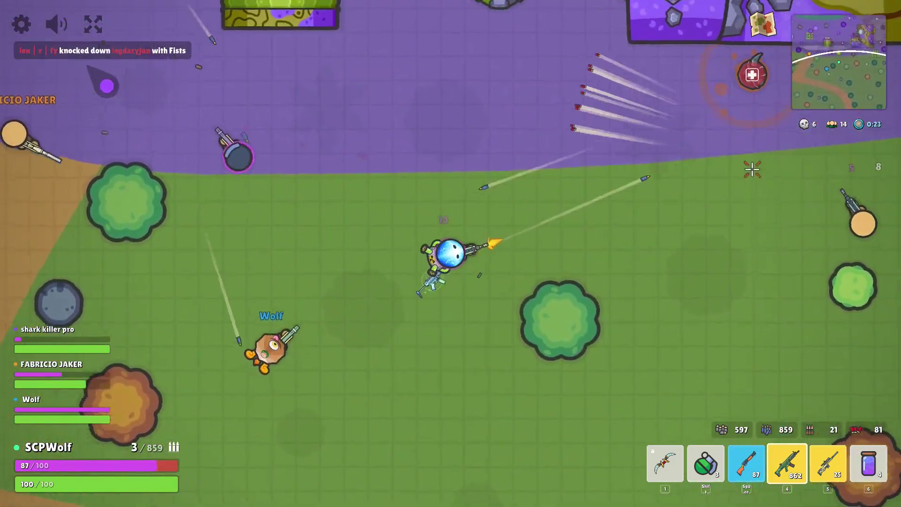
key("s")
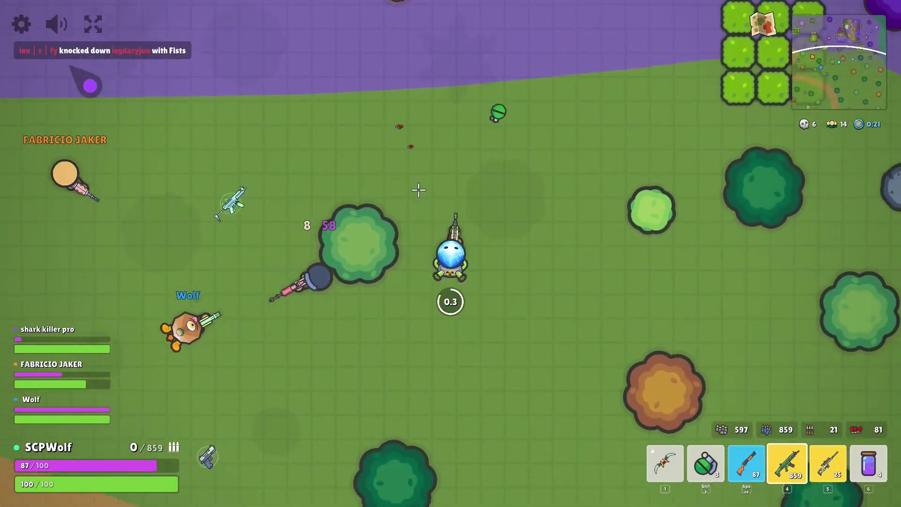
key("w")
mouse_move(364, 329)
left_mouse_down()
mouse_move(357, 385)
mouse_move(381, 425)
mouse_move(423, 435)
mouse_move(409, 380)
left_mouse_up()
key("s")
key("a")
key("r")
key("d")
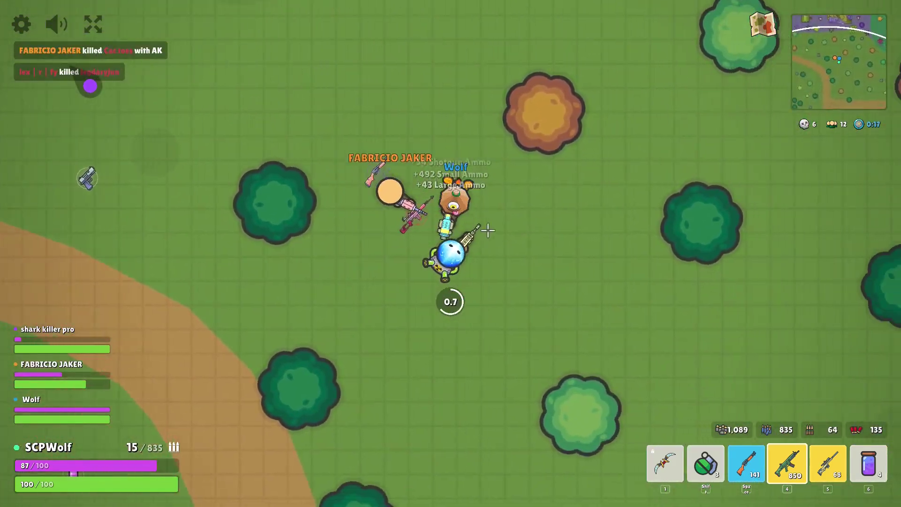
key("w")
key("a")
key("w")
key("a")
key("5")
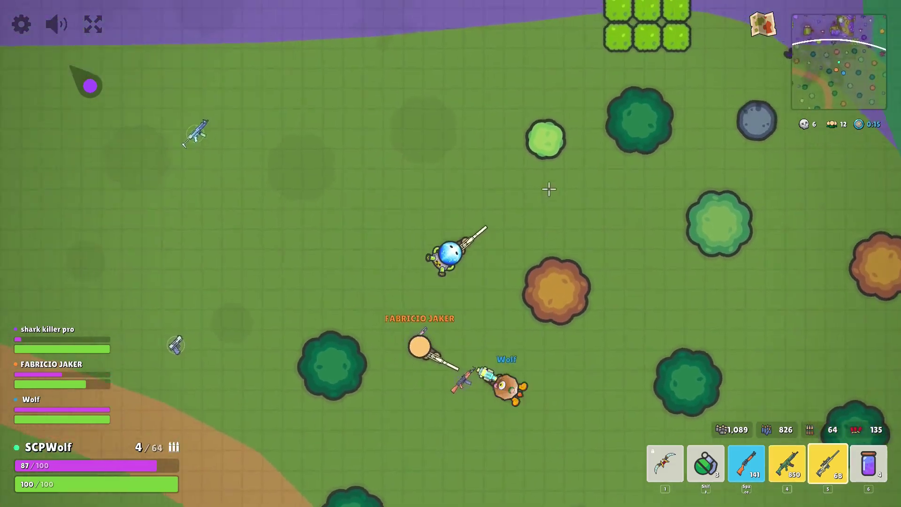
left_click(549, 207)
key("d")
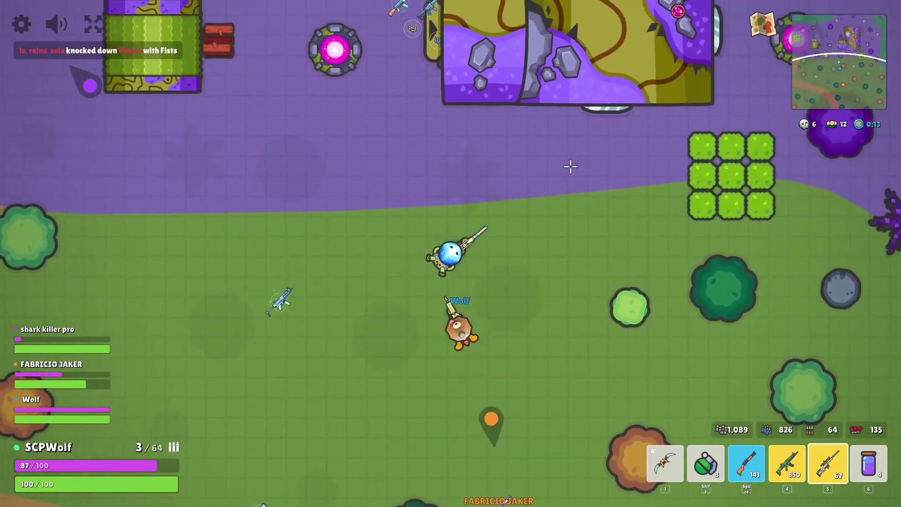
key("s")
left_click(571, 169)
key("w")
key("a")
key("w")
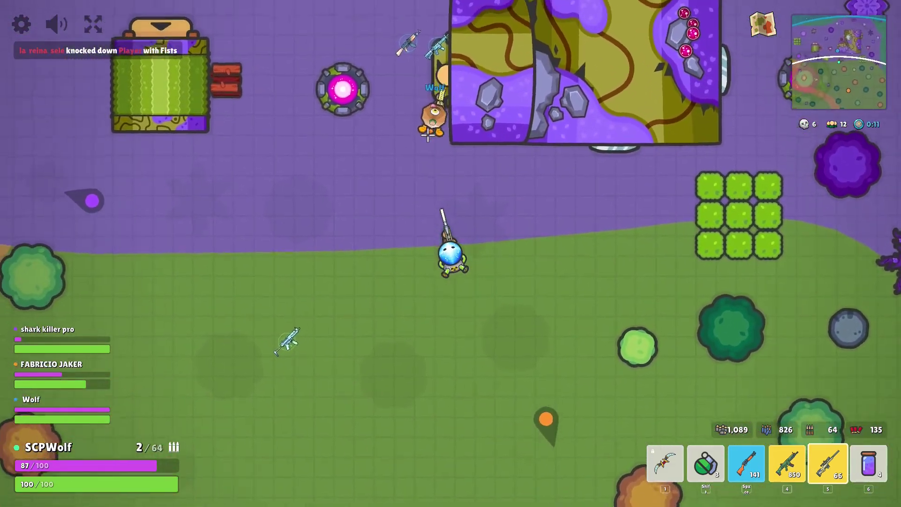
key("s")
left_click(535, 223)
key("d")
key("w")
key("space")
key("a")
left_click(527, 184)
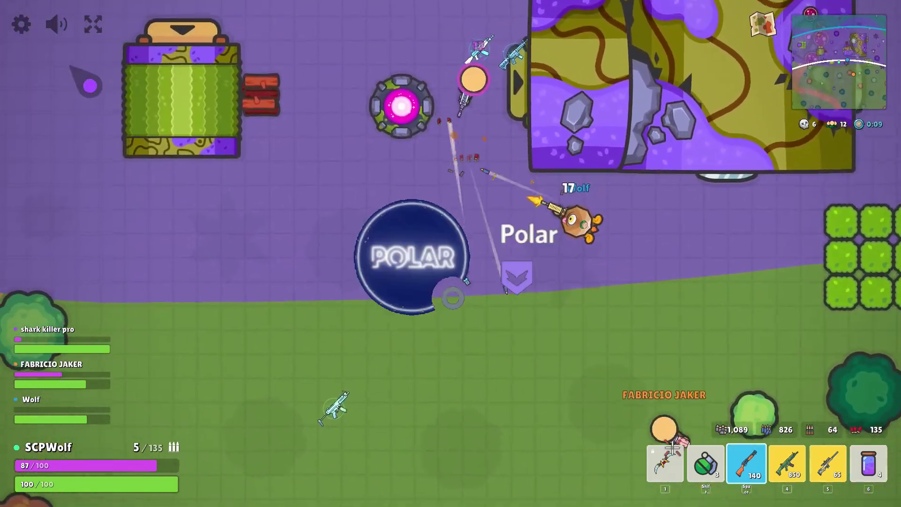
key("s")
key("d")
key("w")
left_click(509, 185)
key("s")
key("d")
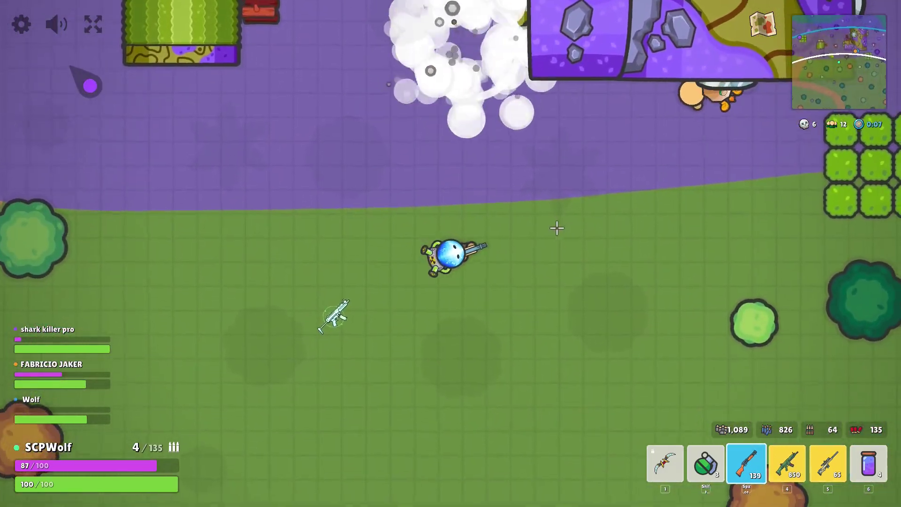
key("w")
key("r")
left_click(515, 198)
key("a")
key("s")
key("w")
key("d")
key("r")
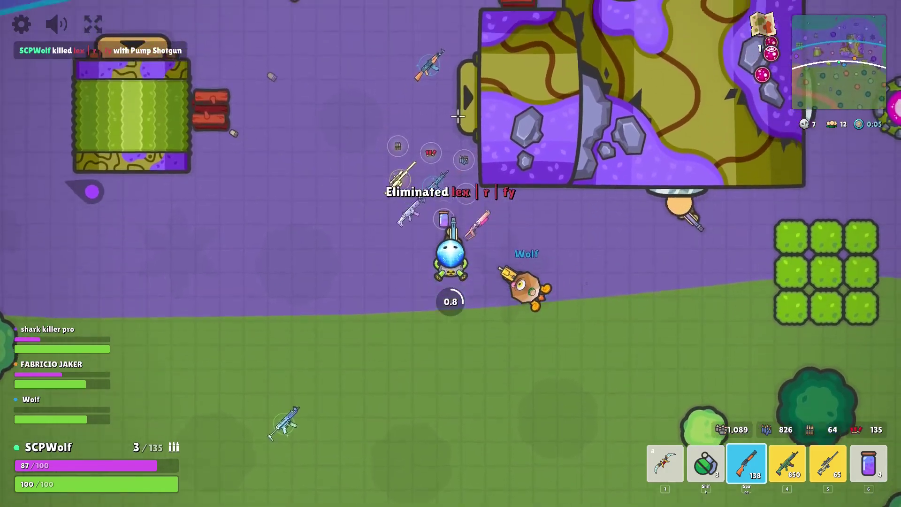
key("a")
key("s")
key("d")
key("shift")
key("space")
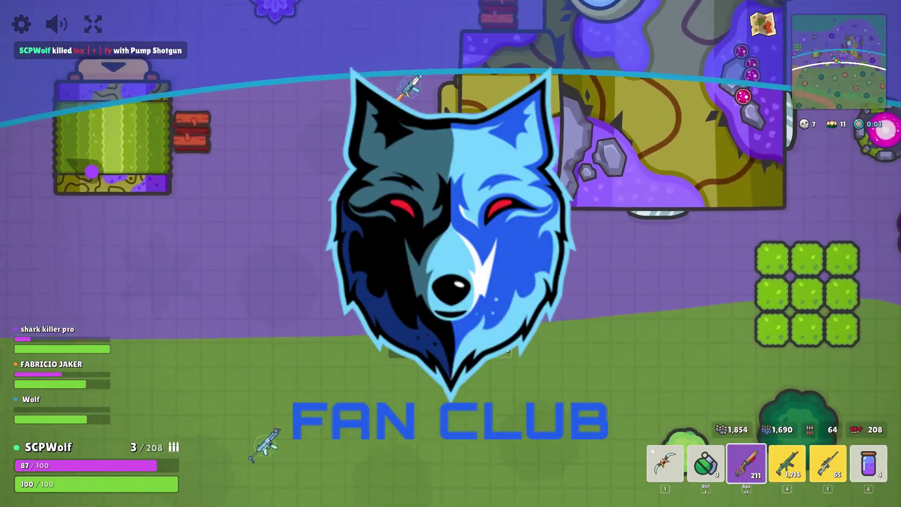
key("s")
key("w")
key("a")
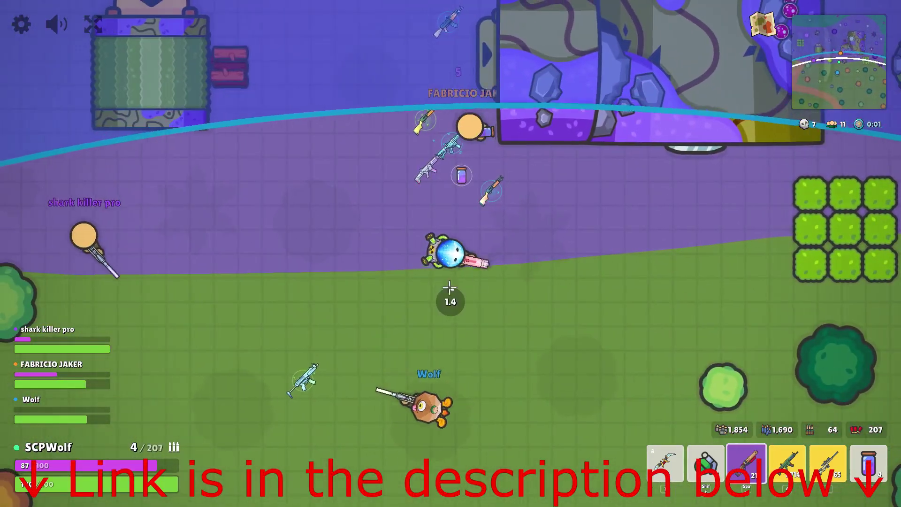
key("s")
key("d")
key("a")
key("s")
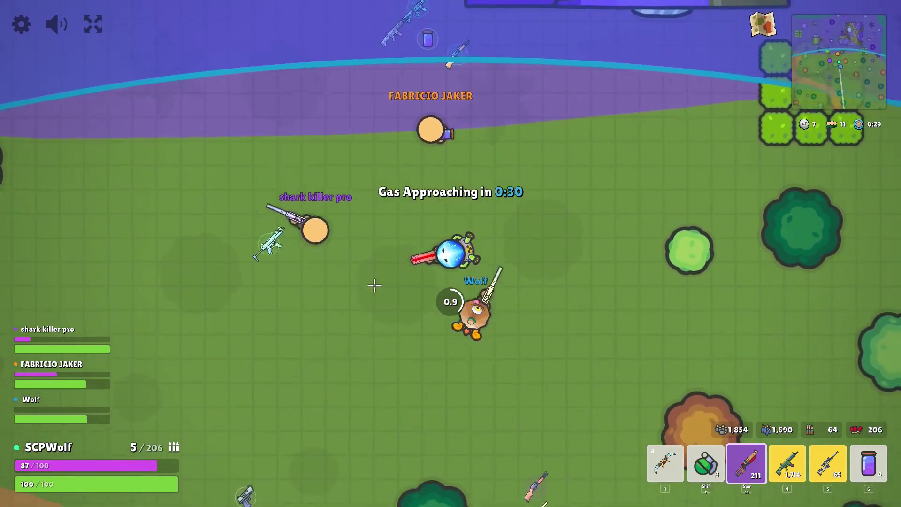
key("5")
key("6")
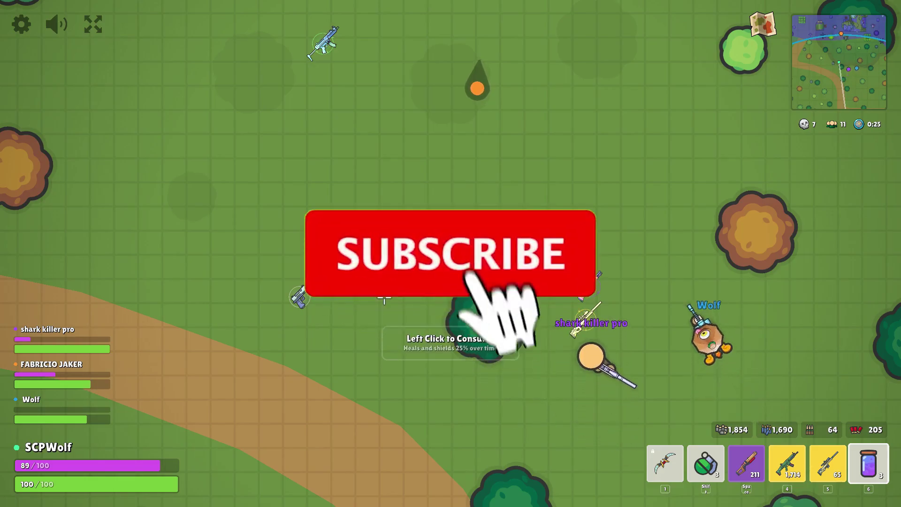
left_click(384, 298)
key("4")
key("w")
key("5")
key("6")
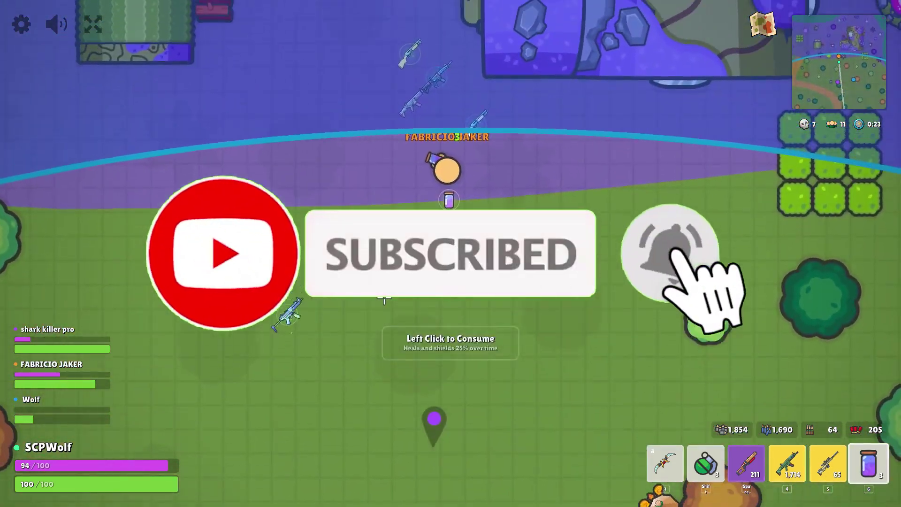
key("e")
key("5")
key("s")
key("a")
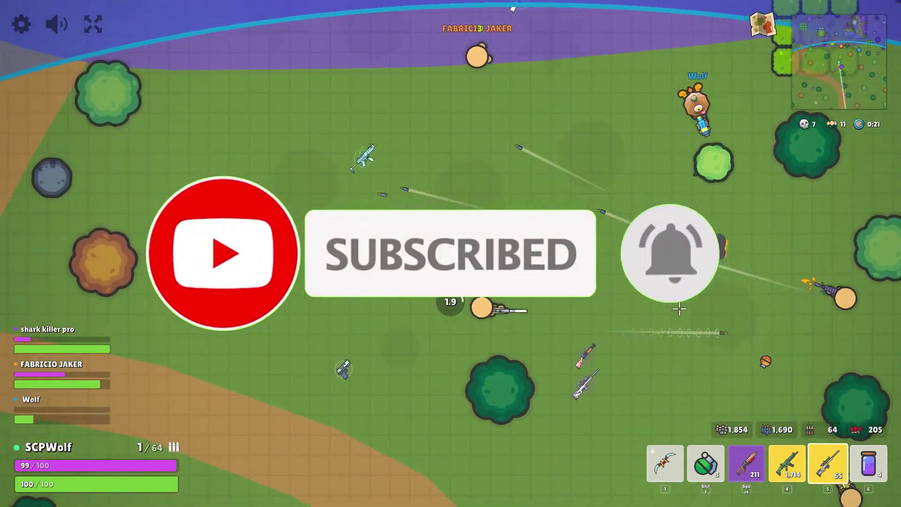
left_click(727, 307)
key("w")
key("a")
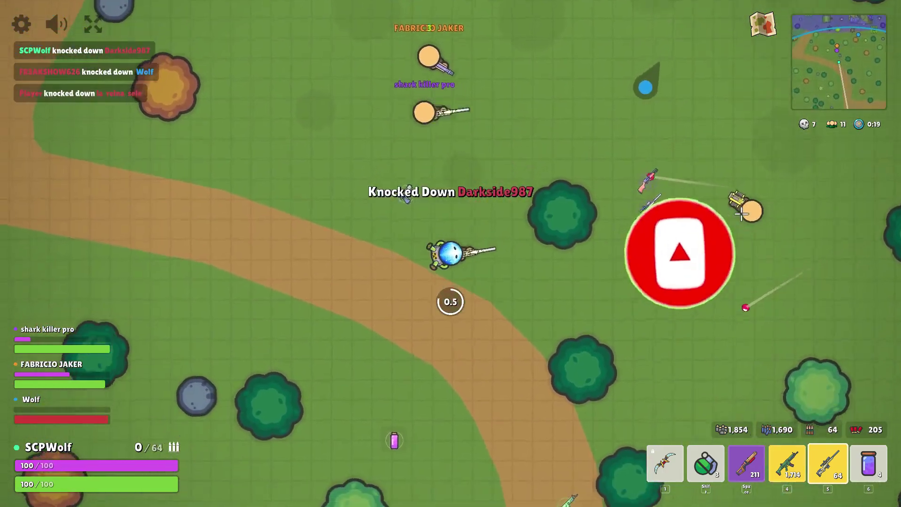
key("w")
key("d")
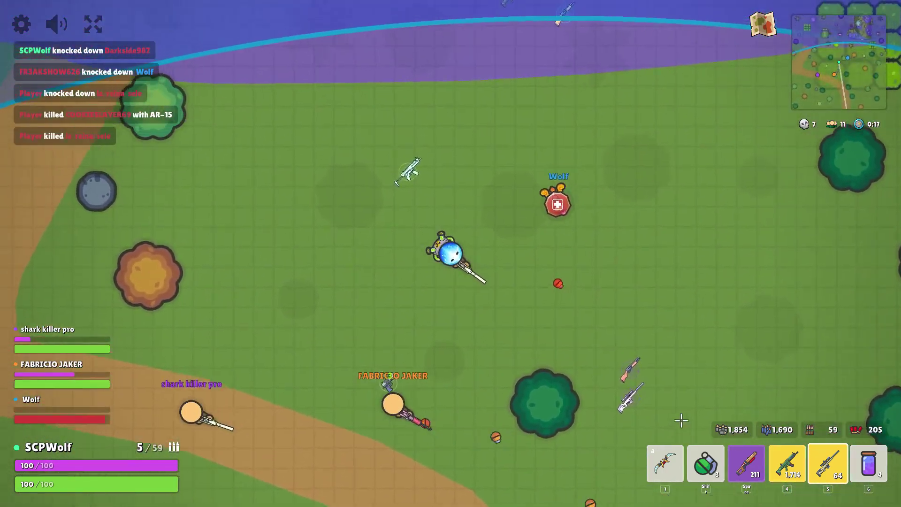
key("w")
key("d")
middle_click(656, 399)
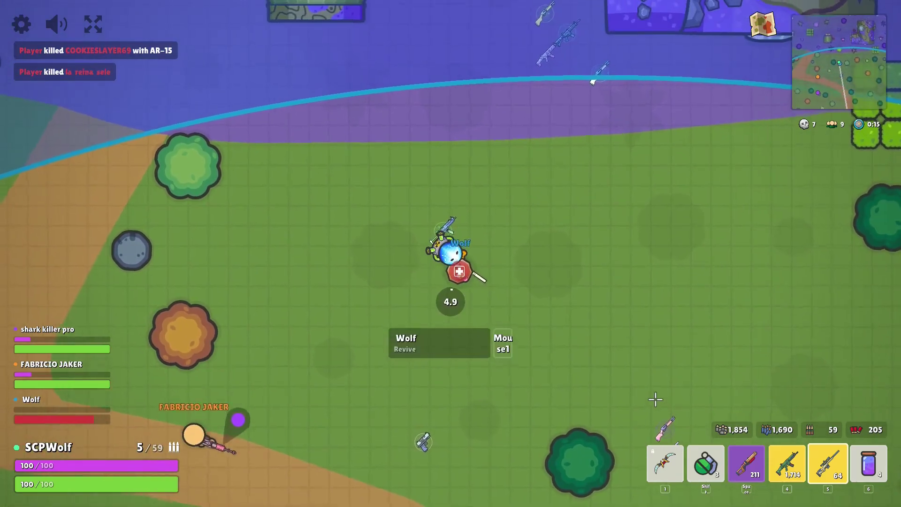
right_click(444, 391)
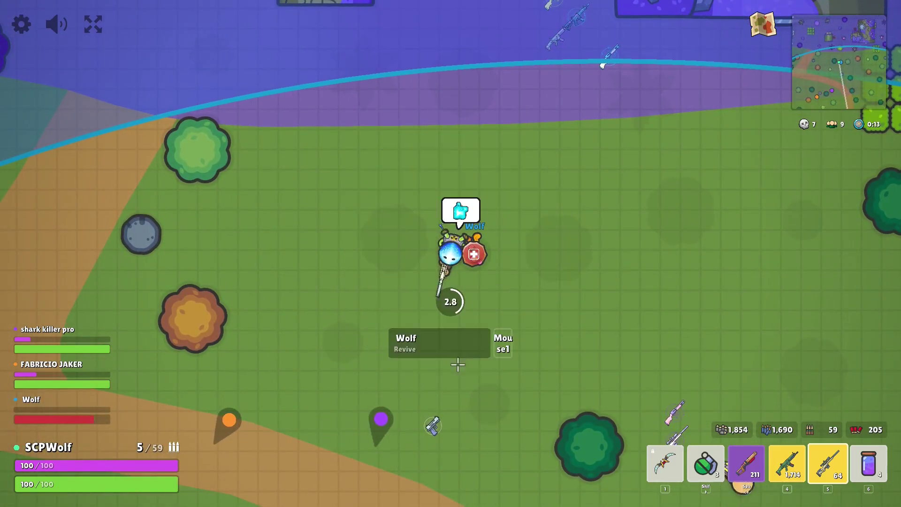
key("s")
key("a")
left_click(713, 386)
key("4")
key("s")
key("d")
mouse_move(786, 369)
left_mouse_down()
mouse_move(737, 439)
mouse_move(746, 395)
mouse_move(694, 380)
mouse_move(675, 339)
left_mouse_up()
key("w")
key("w")
key("a")
key("r")
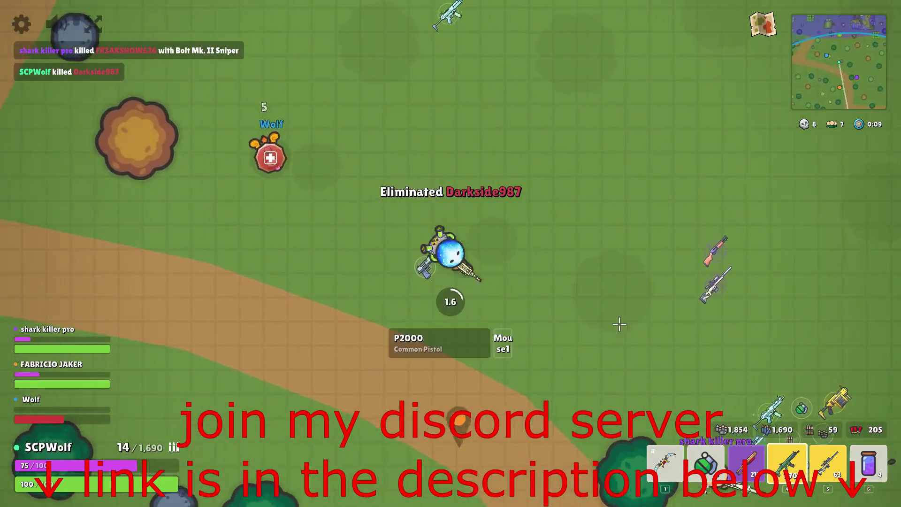
middle_click(682, 280)
right_click(649, 322)
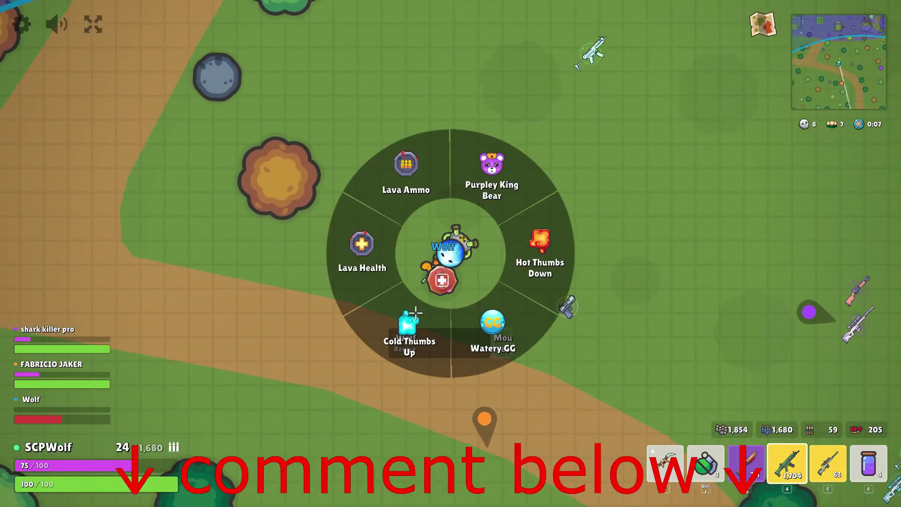
left_click(399, 336)
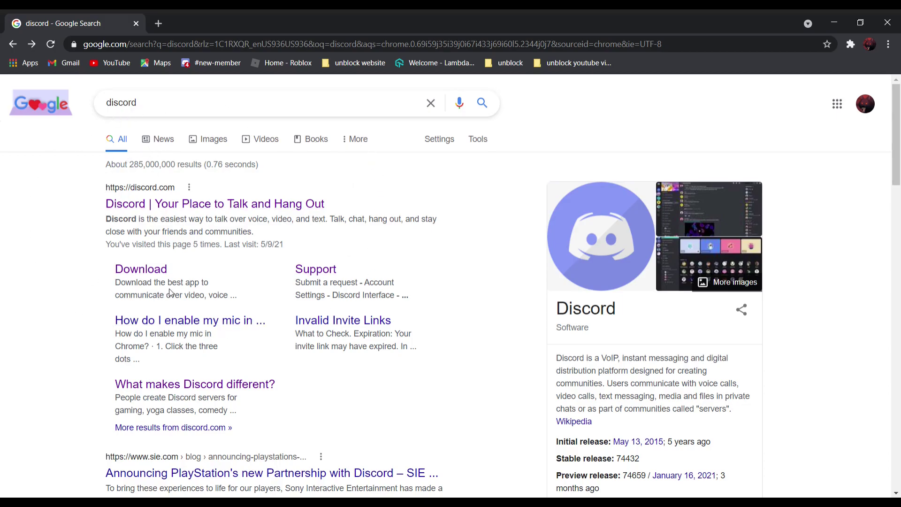
- Open the Discord website from the Google search results to check whether it is accessible
left_click(220, 205)
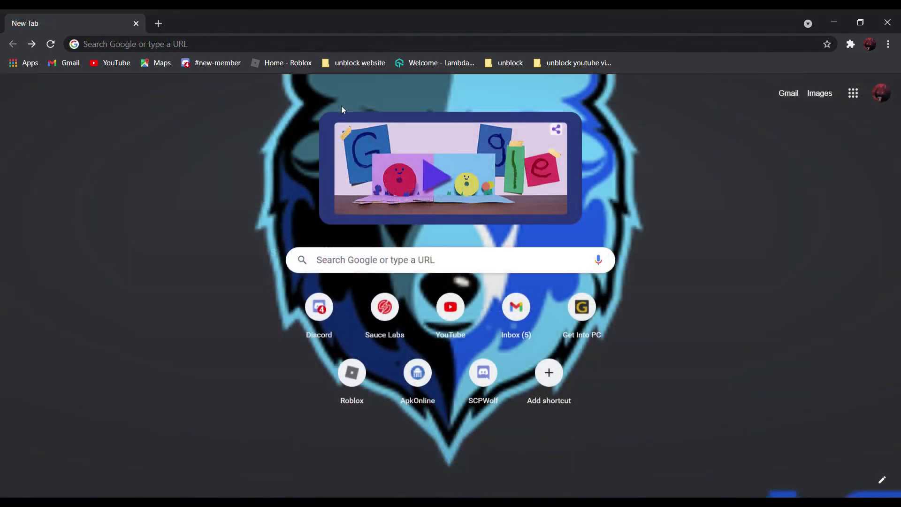
- Search Google for "surfly", open the official Surfly website and go to its free trial
left_click(159, 44)
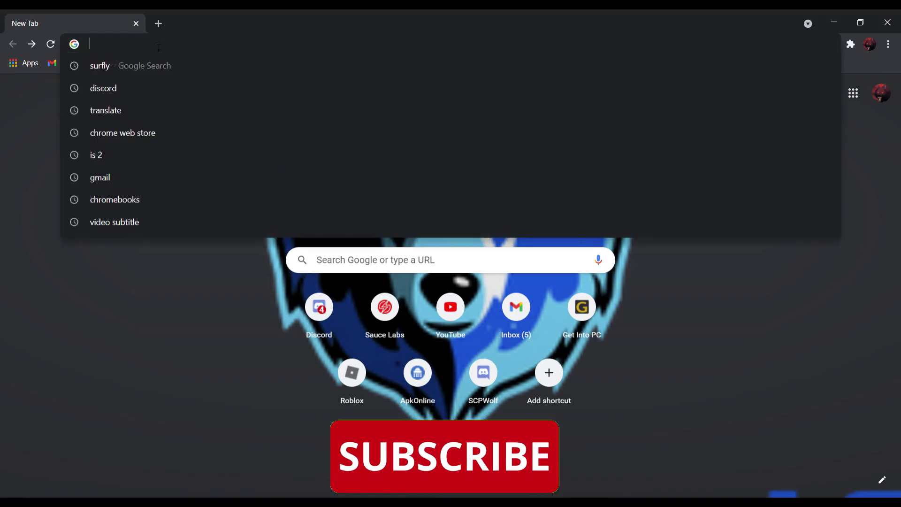
type("surfly")
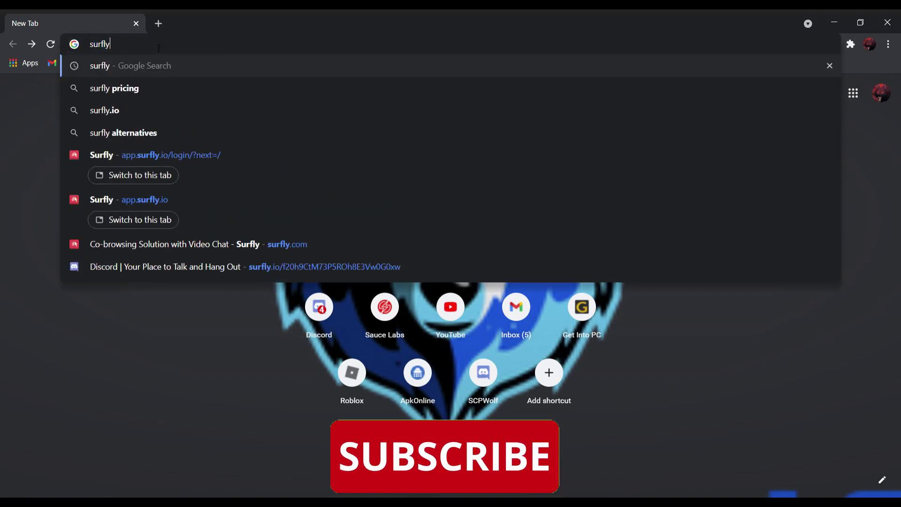
key("Return")
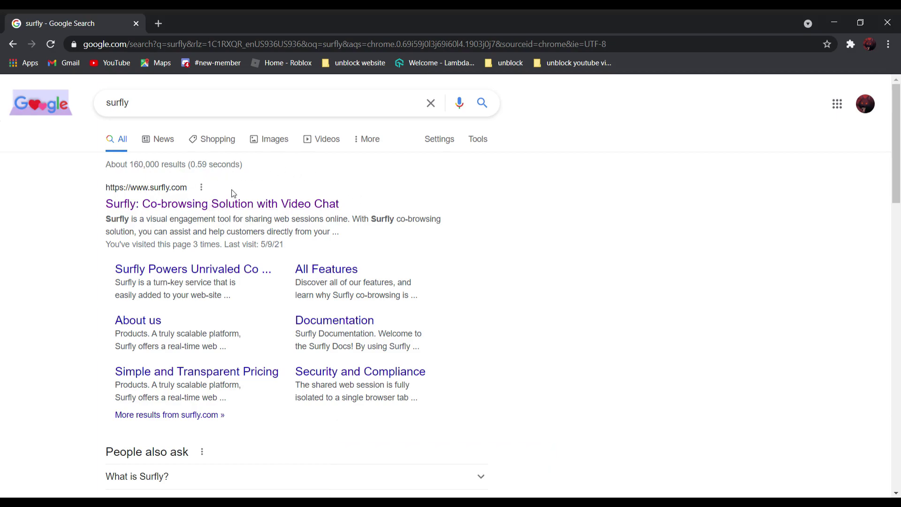
left_click(197, 204)
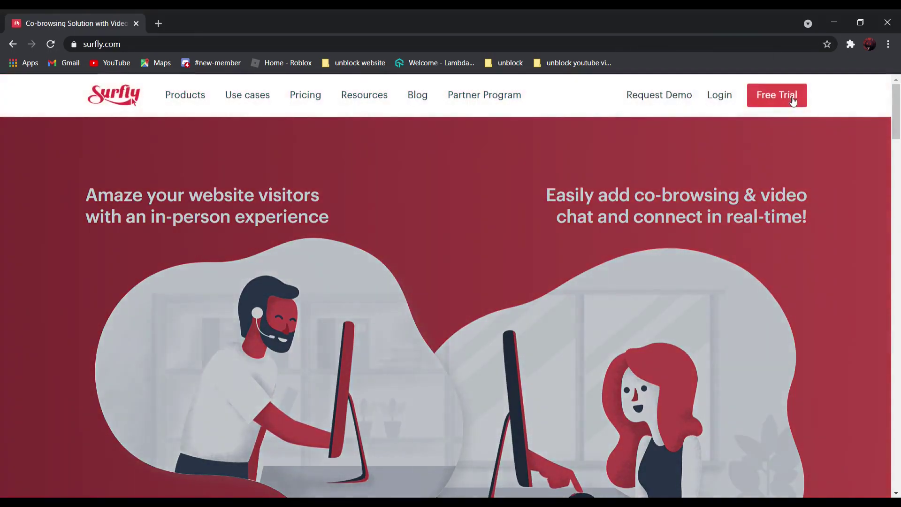
left_click(792, 102)
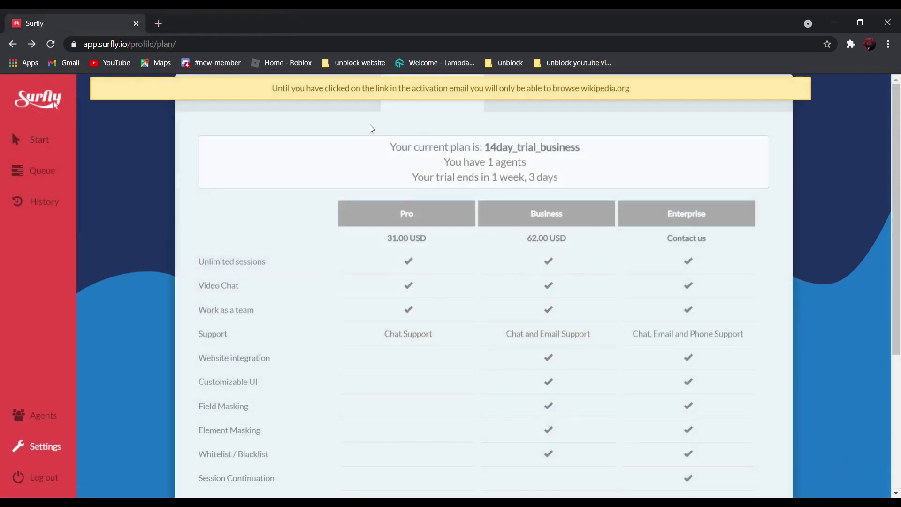
- Activate the Surfly account through the activation email in Gmail, and open Surfly's Start page
left_click(159, 25)
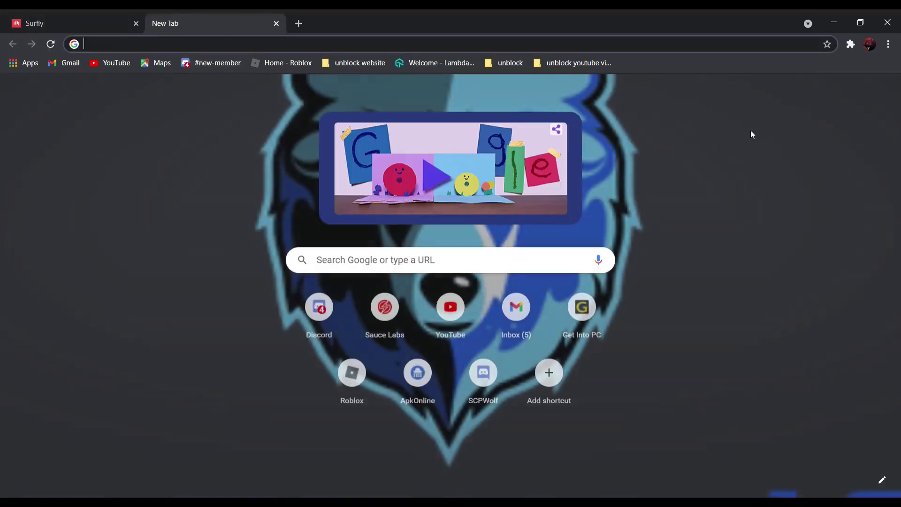
left_click(786, 92)
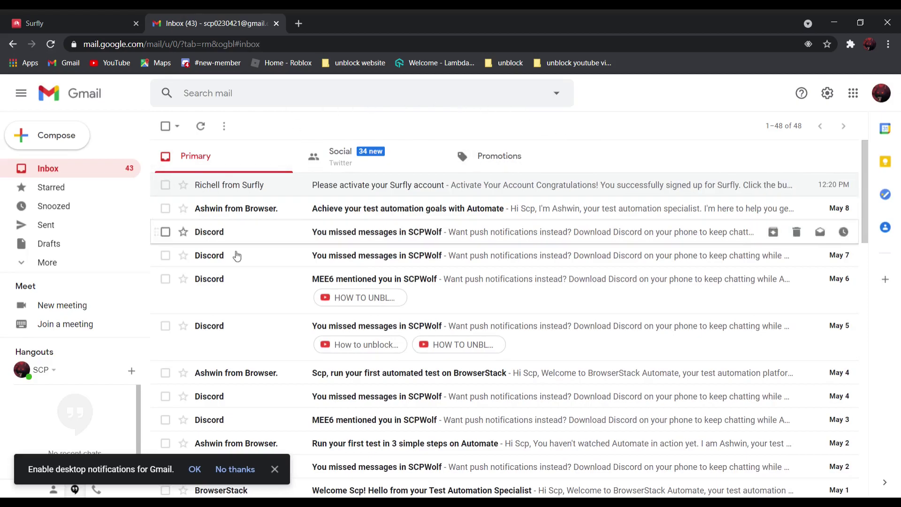
left_click(313, 186)
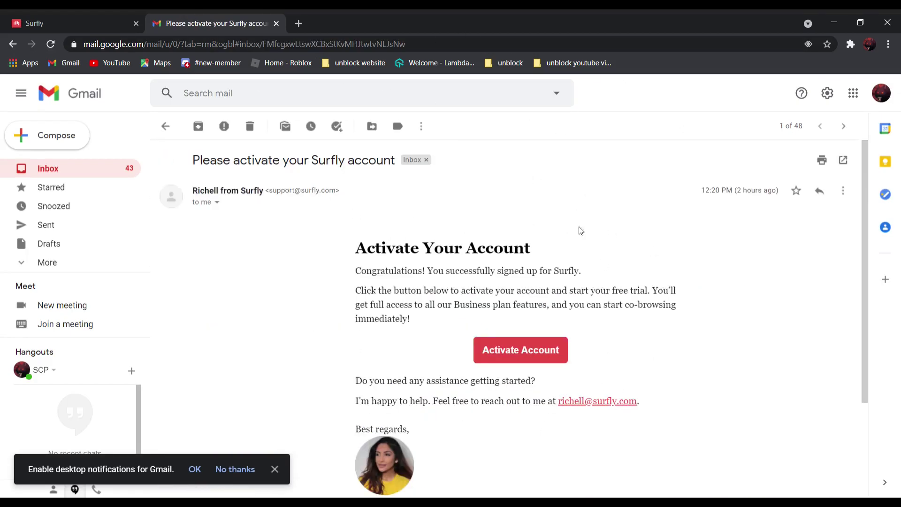
left_click(540, 361)
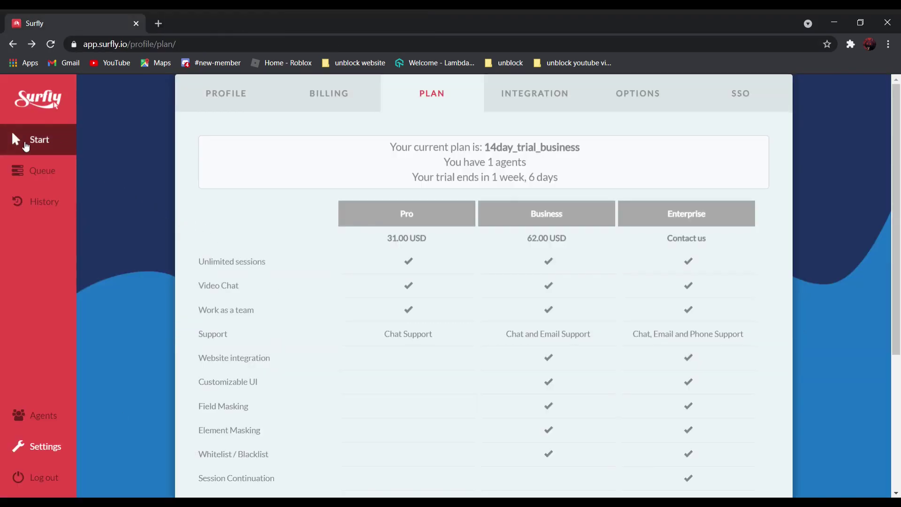
left_click(25, 144)
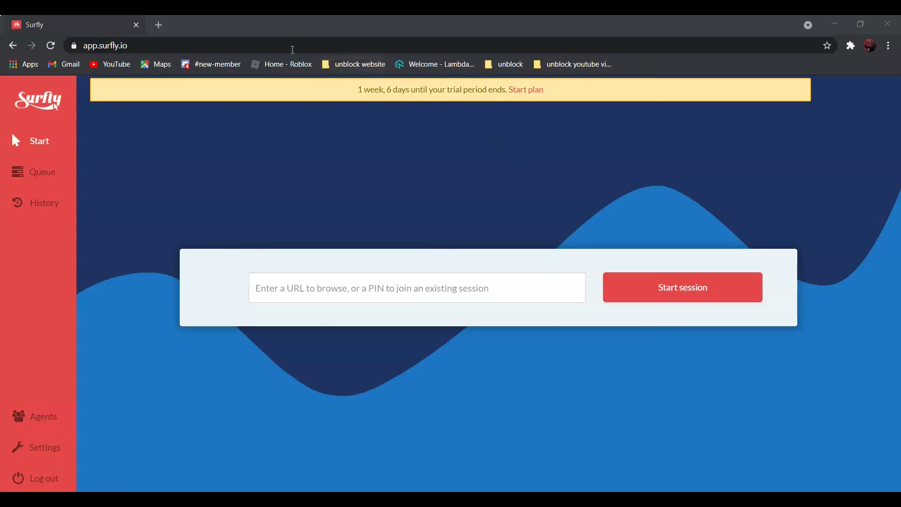
- Search Google for "discord" in a new tab
left_click(158, 25)
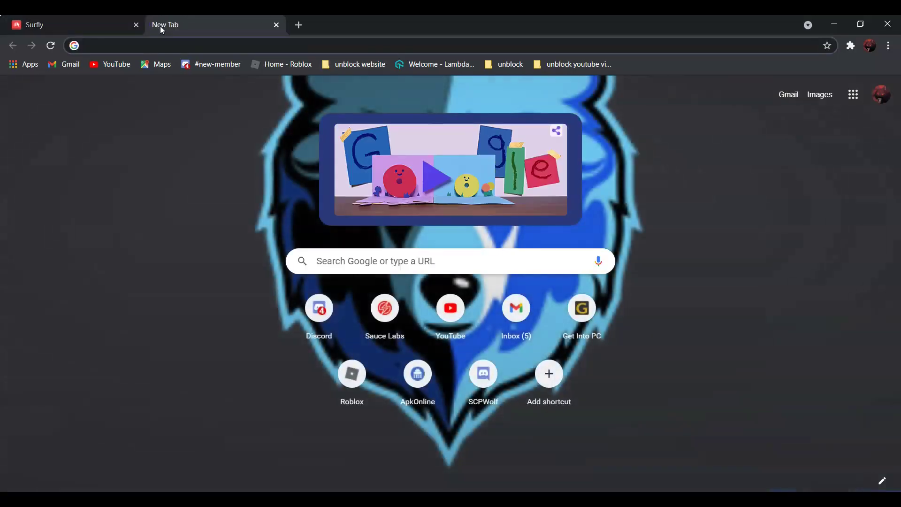
type("discord")
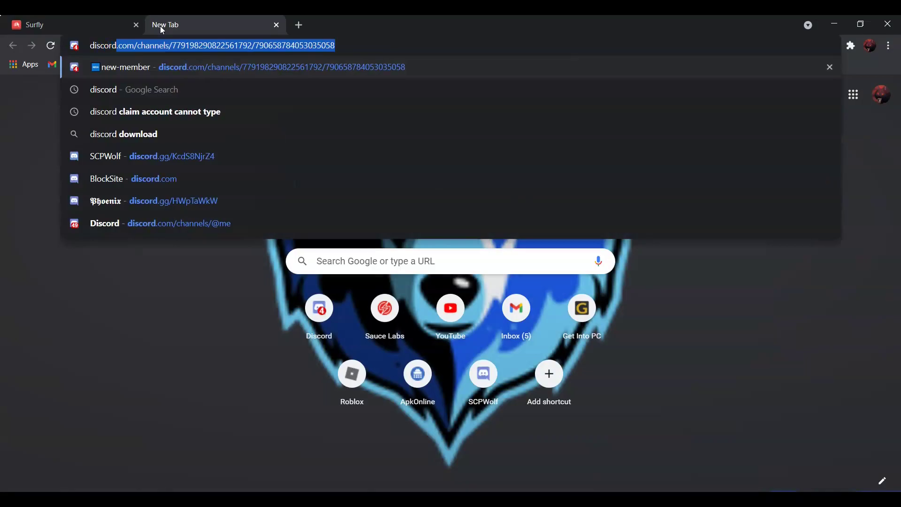
key("Delete")
key("Return")
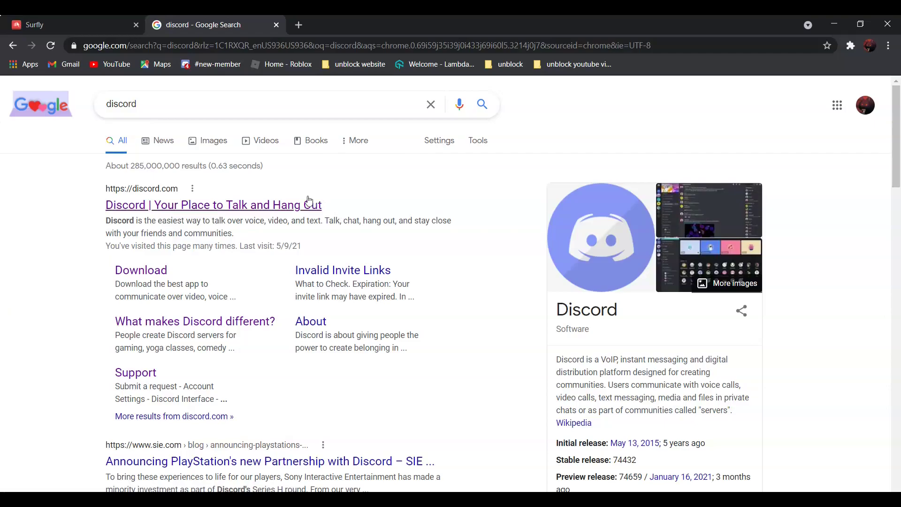
right_click(209, 207)
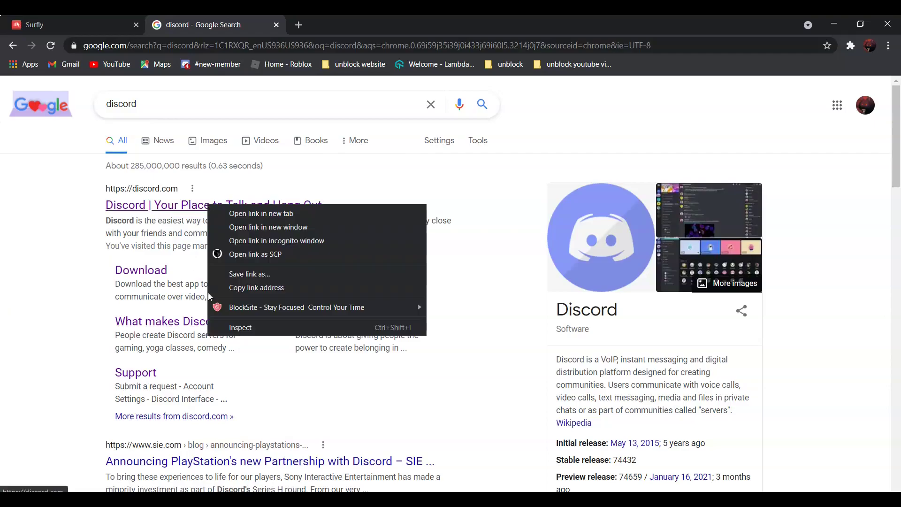
left_click(256, 288)
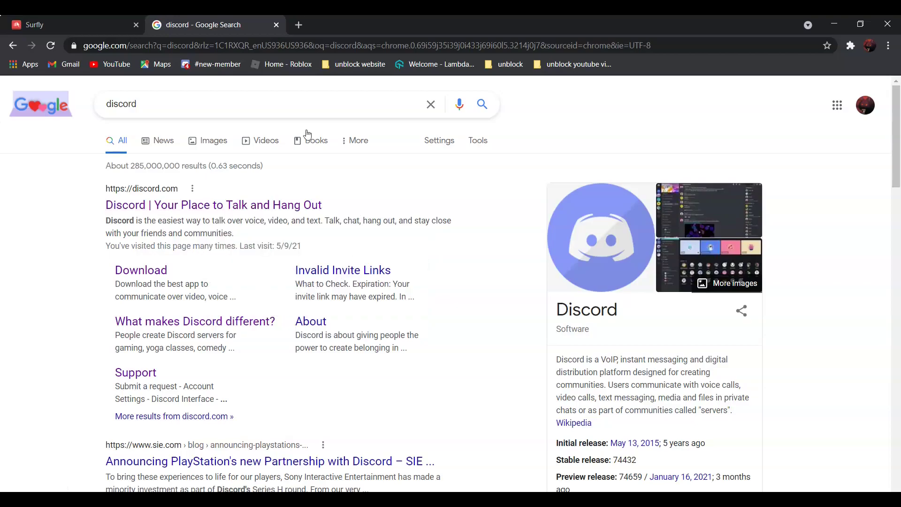
left_click(89, 24)
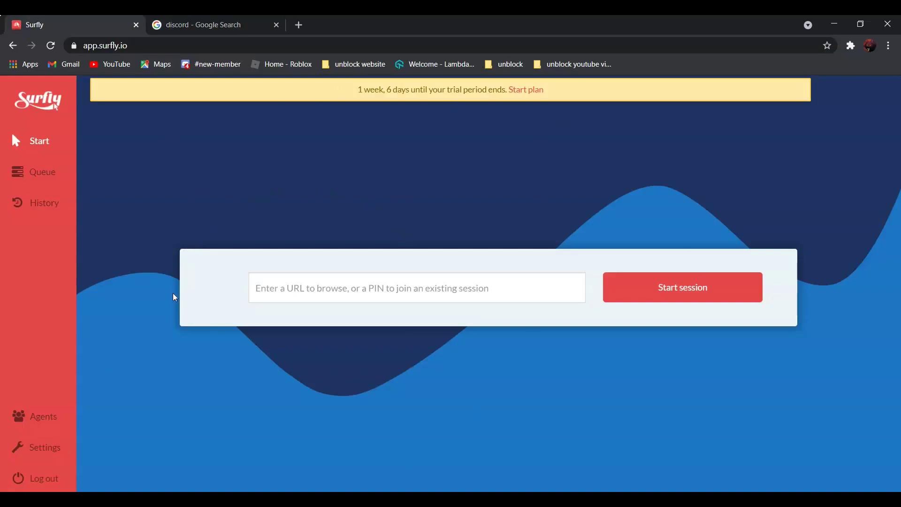
right_click(340, 284)
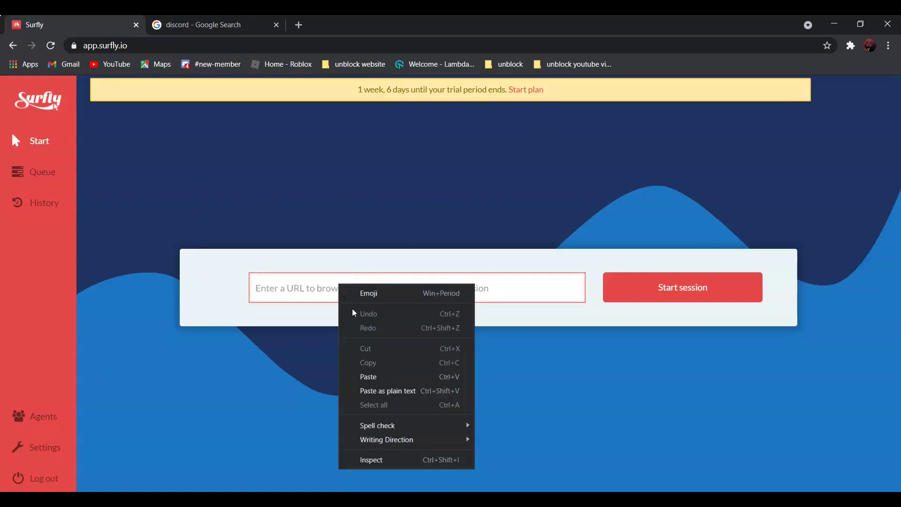
left_click(380, 375)
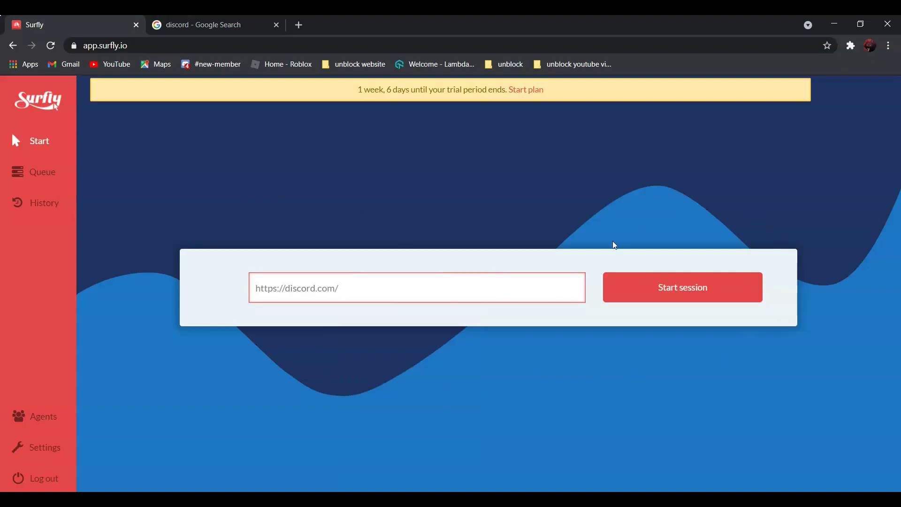
left_click(671, 295)
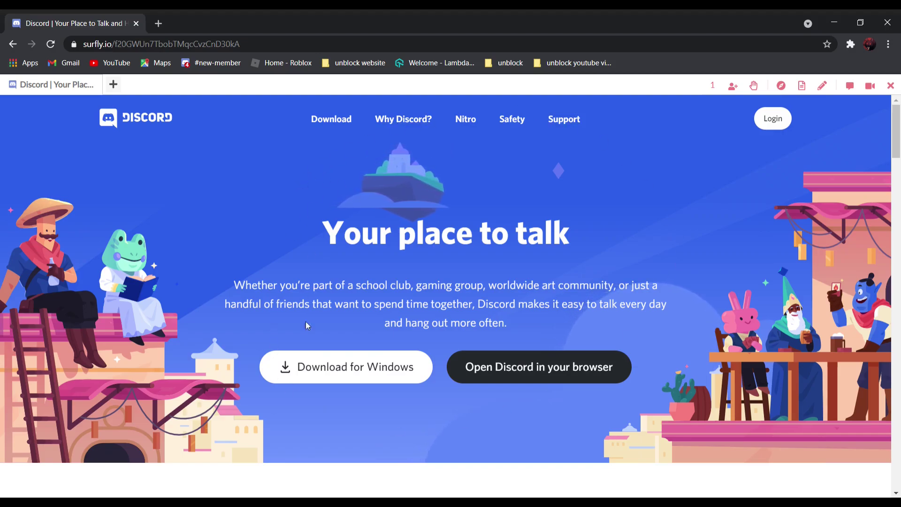
scroll(602, 331, "down", 2)
scroll(600, 328, "down", 15)
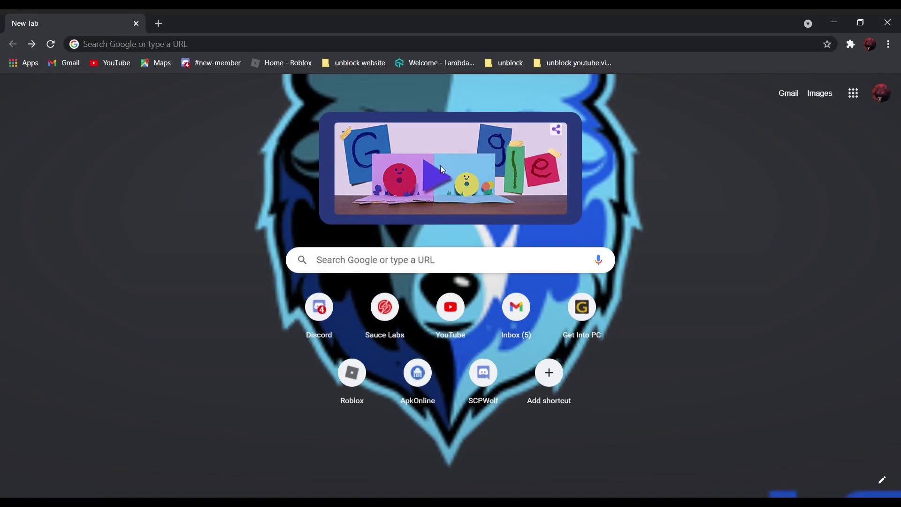
- Search Google for "temp mail" and open the Temp Mail disposable email site at temp-mail.org
left_click(227, 43)
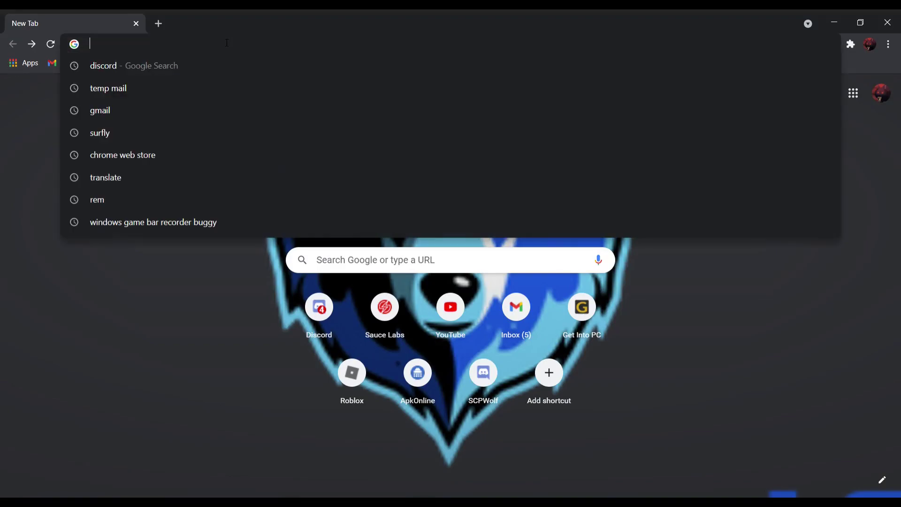
type("temp m")
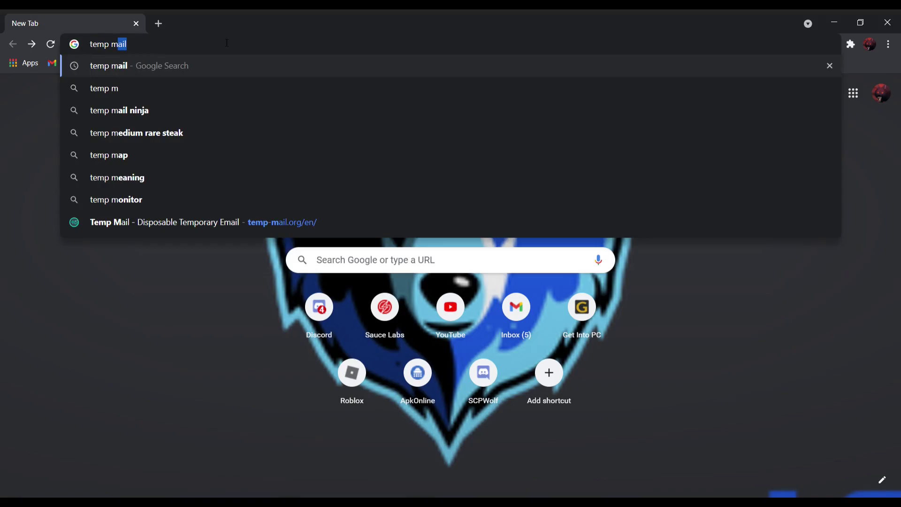
type("ail")
key("Return")
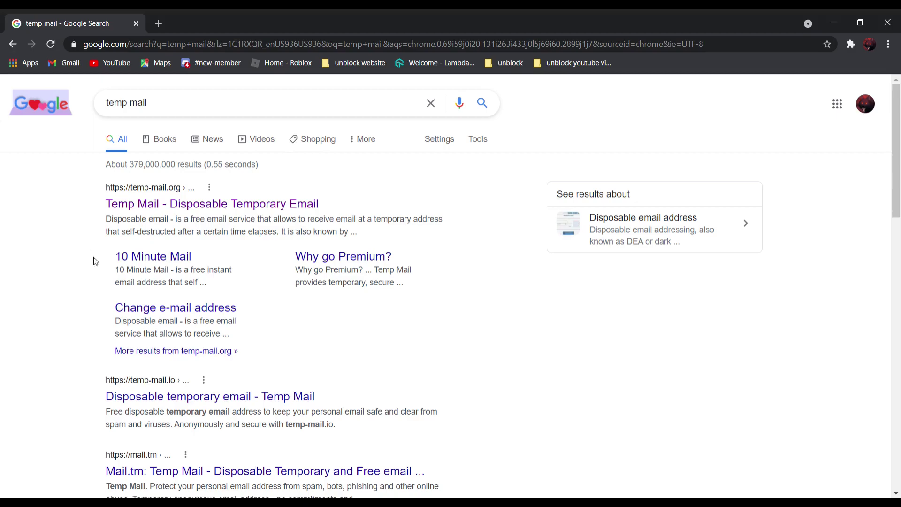
left_click(223, 203)
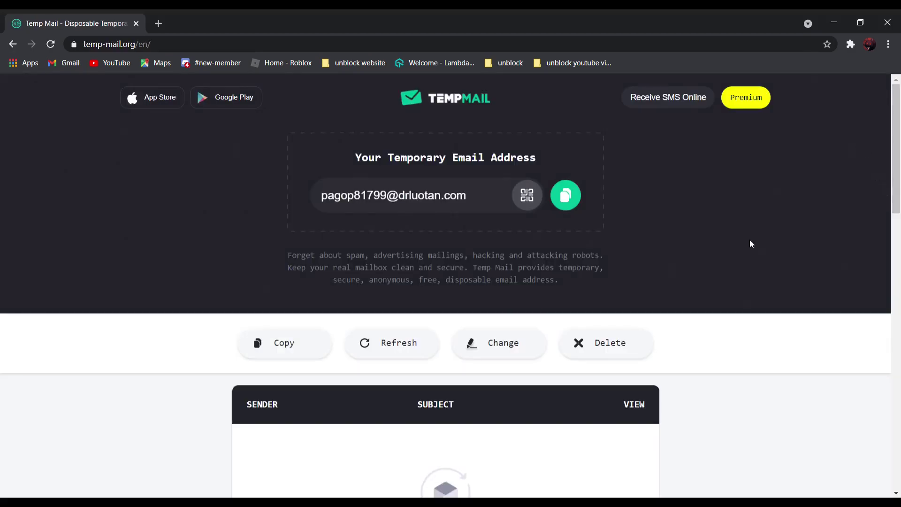
scroll(734, 227, "down", 3)
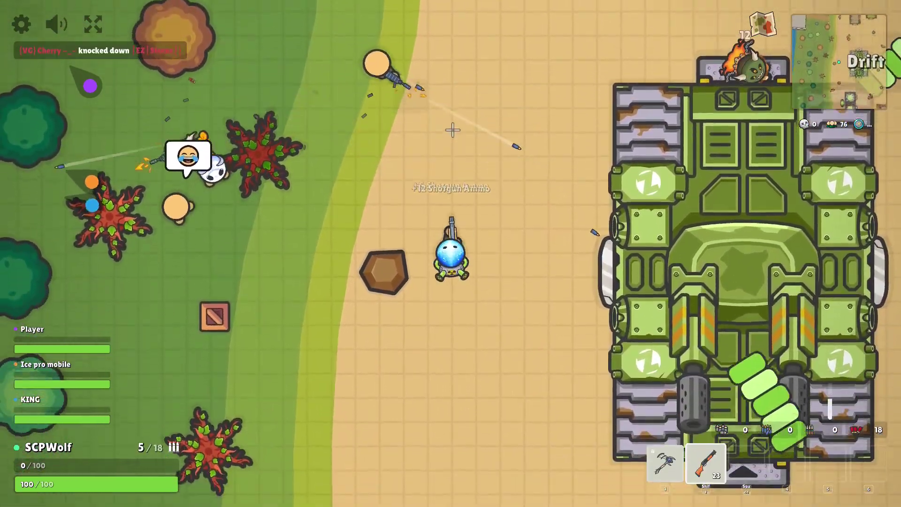
key("s")
key("a")
left_click(449, 133)
key("d")
key("r")
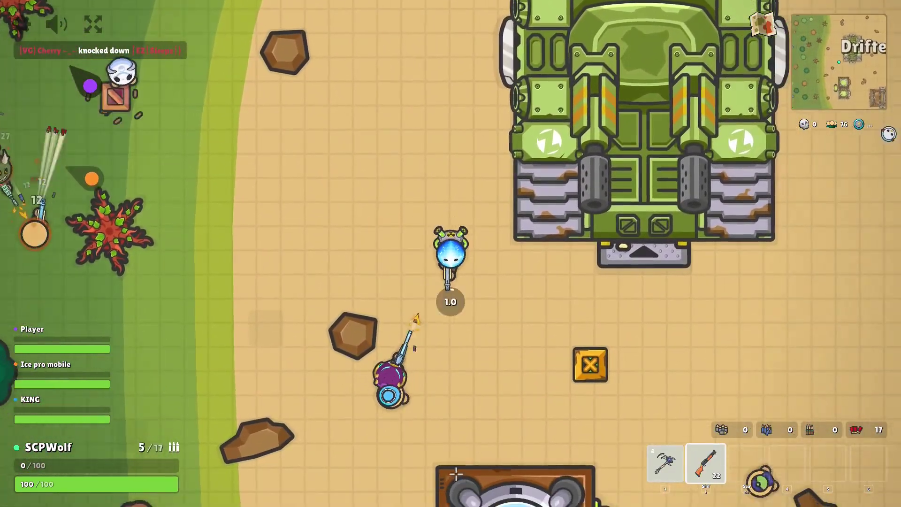
left_click(389, 375)
key("w")
right_click(493, 197)
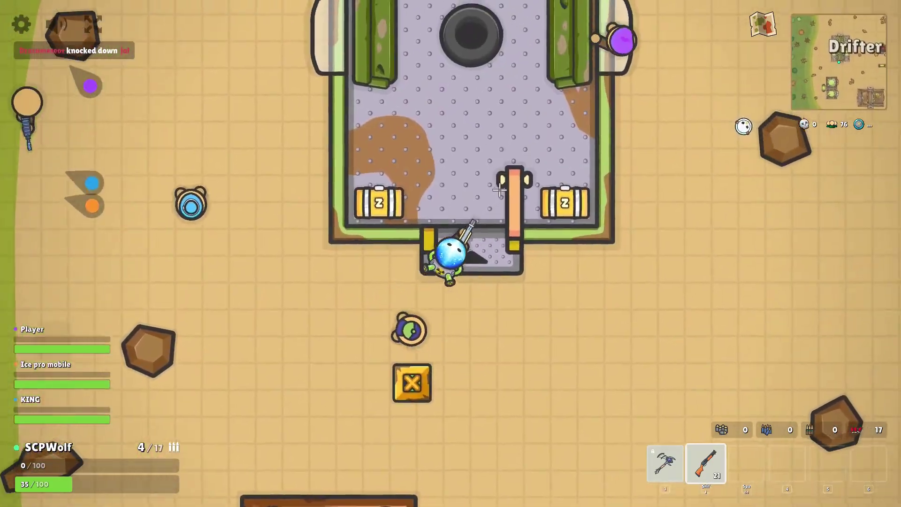
key("s")
key("d")
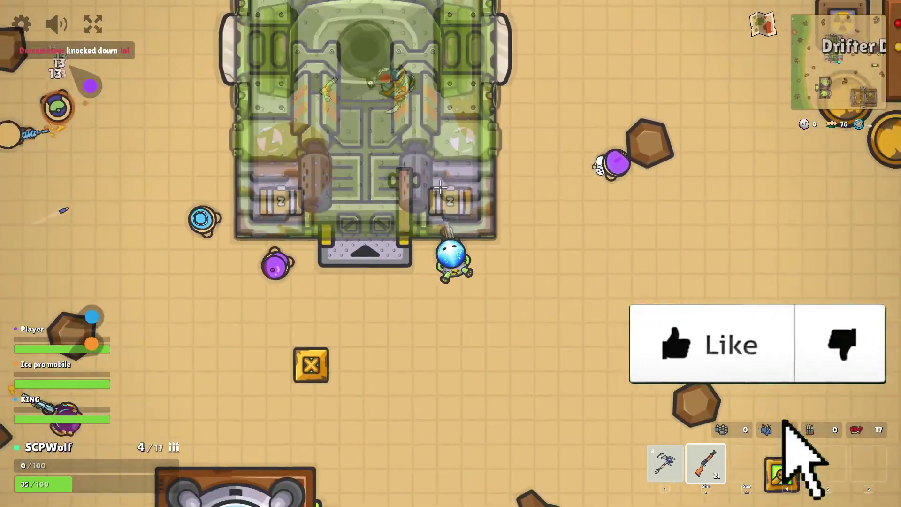
key("s")
left_click(609, 254)
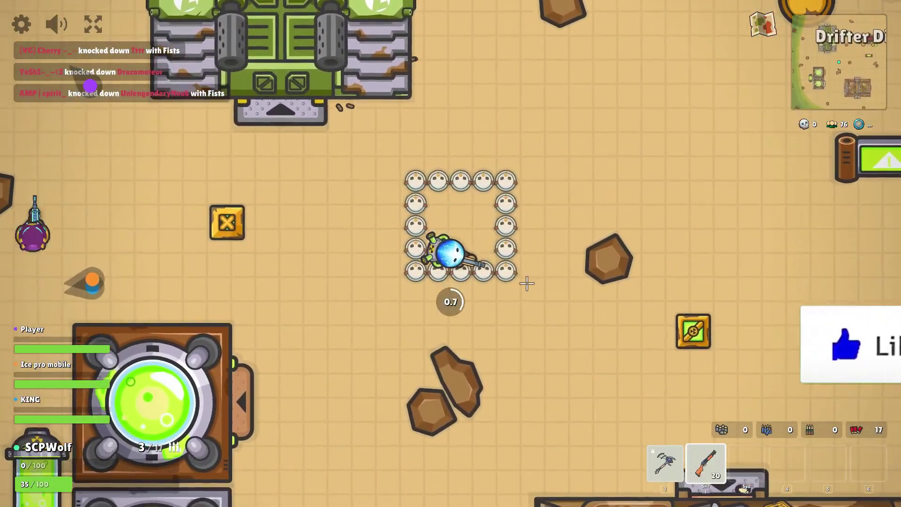
key("w")
key("a")
key("d")
key("s")
key("a")
key("w")
key("d")
key("a")
key("s")
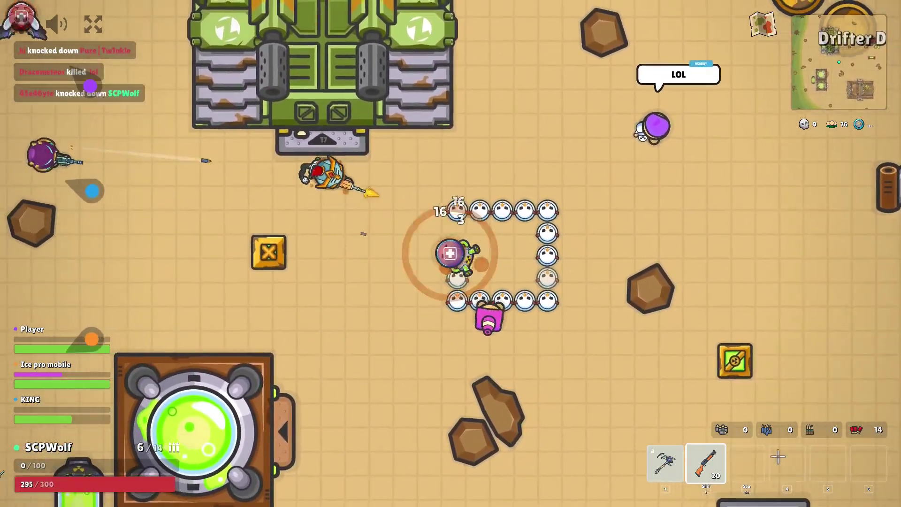
key("w")
key("d")
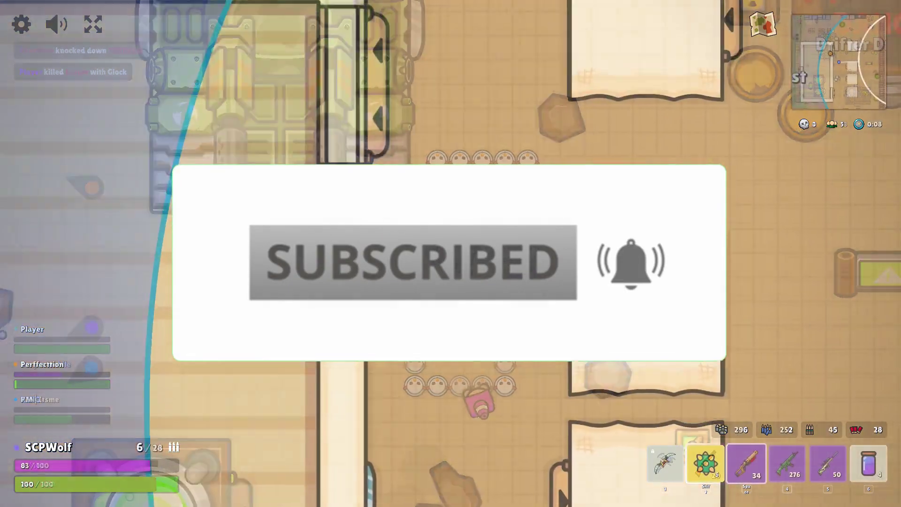
key("d")
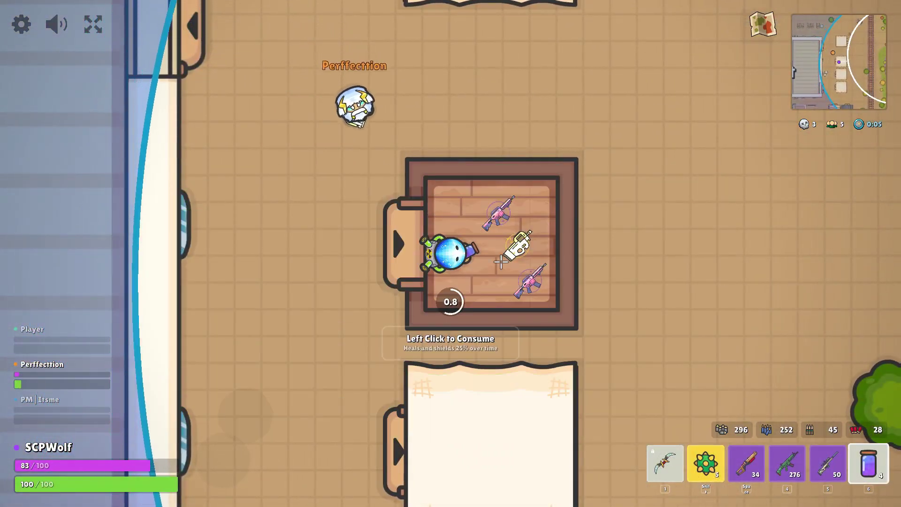
key("a")
key("w")
key("5")
key("d")
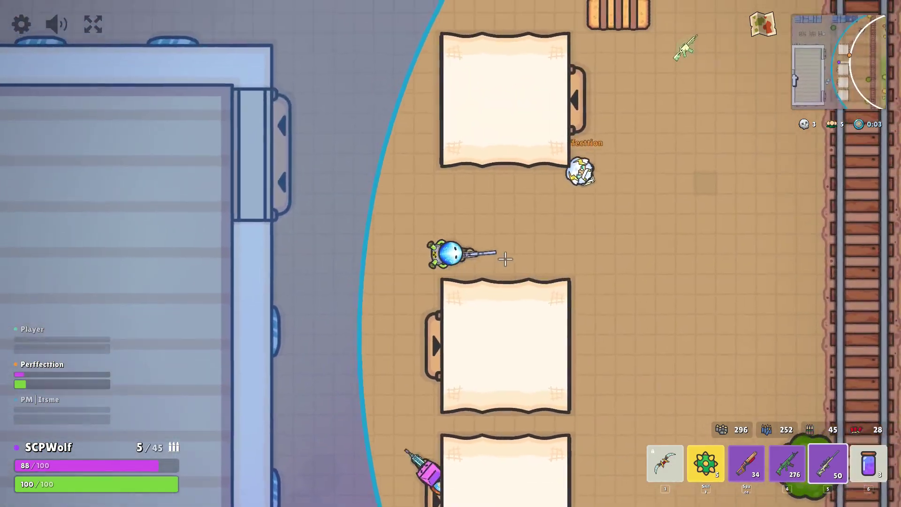
key("s")
key("d")
key("4")
key("space")
key("a")
key("d")
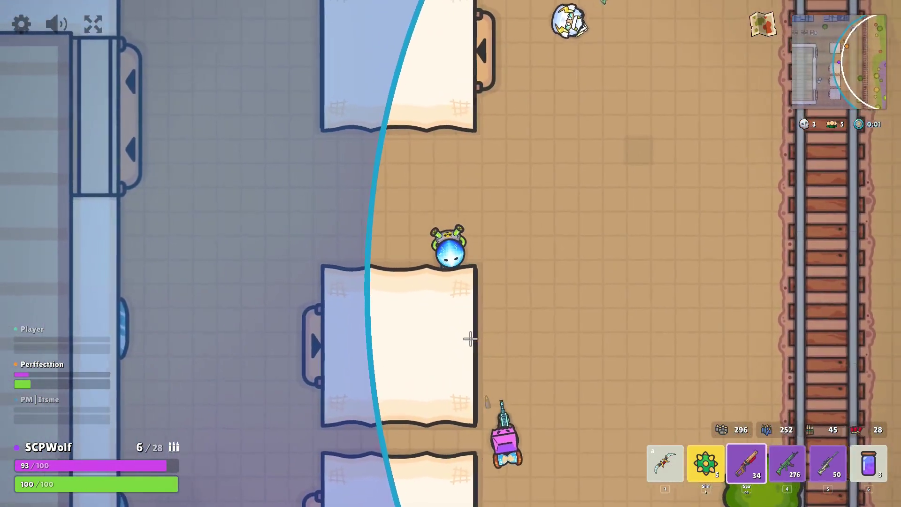
key("shift")
left_click(481, 376)
key("a")
key("space")
key("d")
left_click(614, 324)
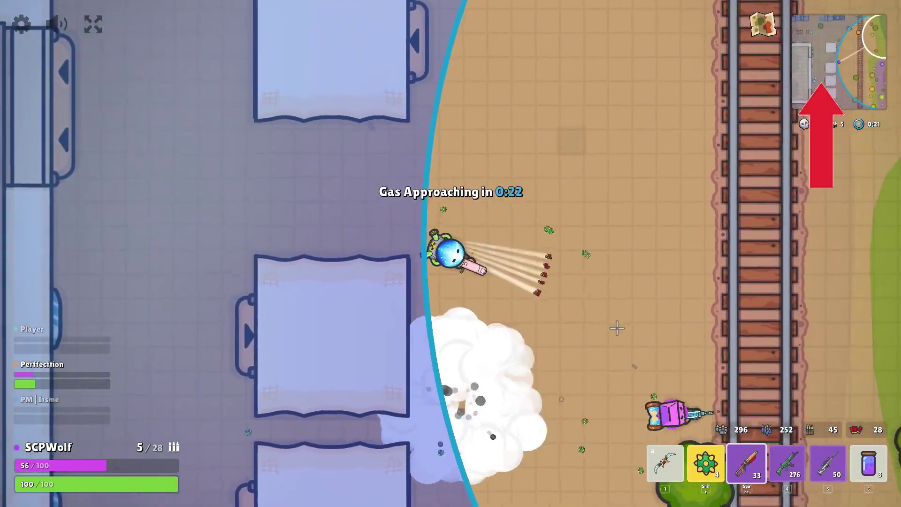
key("s")
key("4")
key("d")
key("w")
mouse_move(678, 315)
left_mouse_down()
mouse_move(732, 398)
mouse_move(704, 364)
mouse_move(704, 396)
mouse_move(500, 480)
left_mouse_up()
key("s")
key("a")
key("w")
key("d")
key("w")
key("d")
left_click(500, 479)
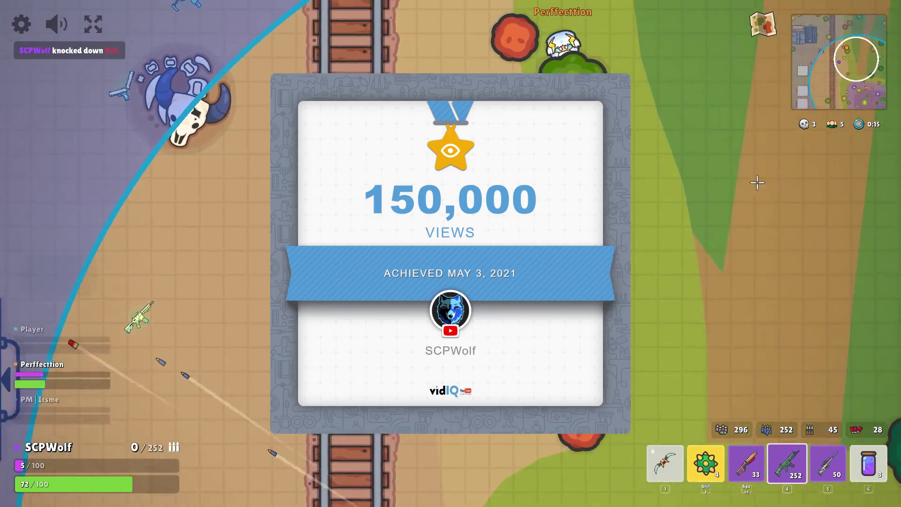
key("w")
key("d")
key("6")
left_click(462, 260)
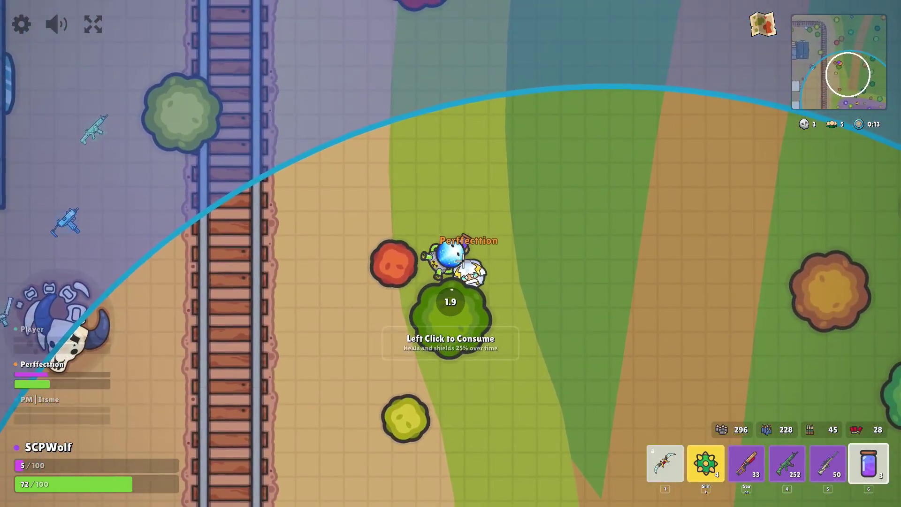
key("5")
key("4")
key("5")
key("space")
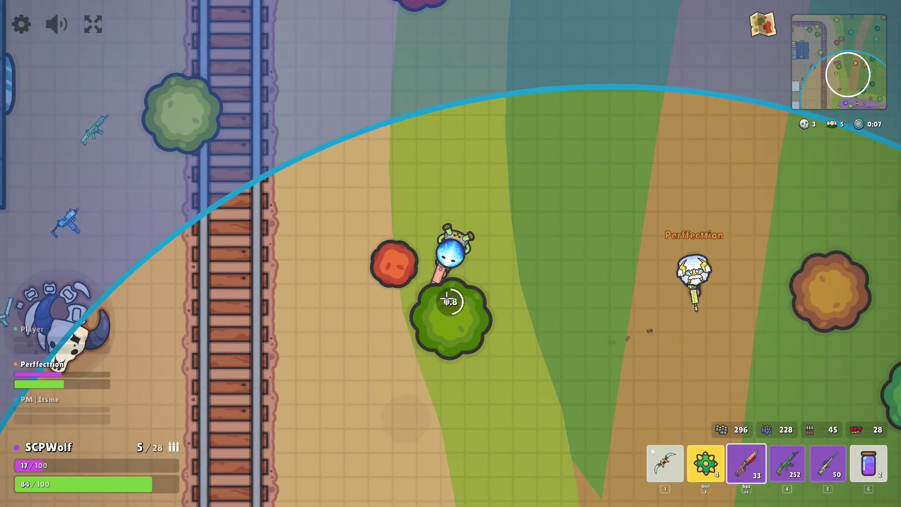
key("5")
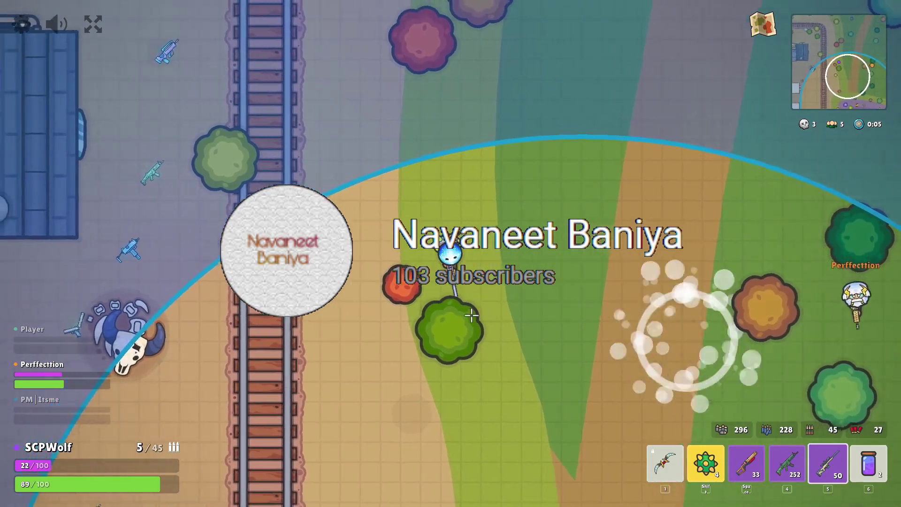
key("s")
key("a")
key("a")
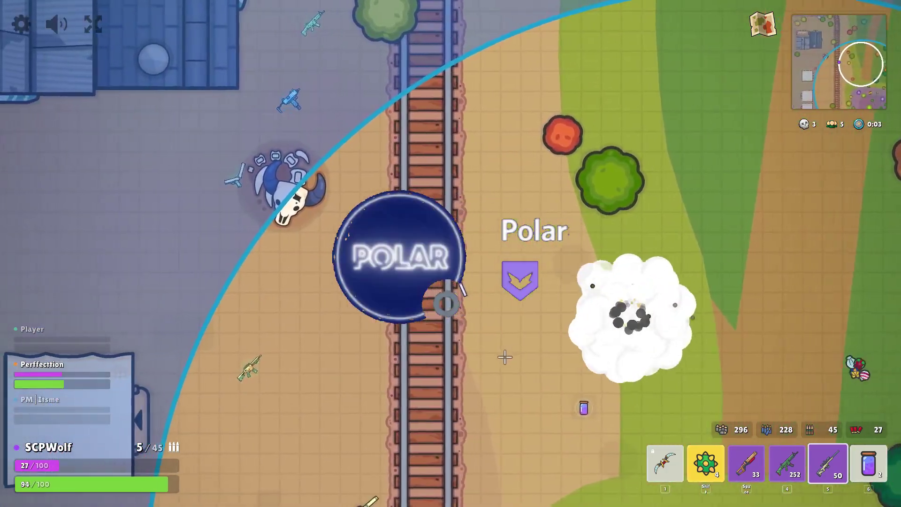
key("s")
key("w")
key("d")
left_click(395, 310)
key("4")
key("s")
mouse_move(220, 408)
left_mouse_down()
mouse_move(141, 423)
mouse_move(305, 477)
mouse_move(350, 474)
mouse_move(343, 467)
mouse_move(395, 441)
left_mouse_up()
key("a")
key("w")
key("s")
key("d")
key("a")
key("r")
key("w")
key("d")
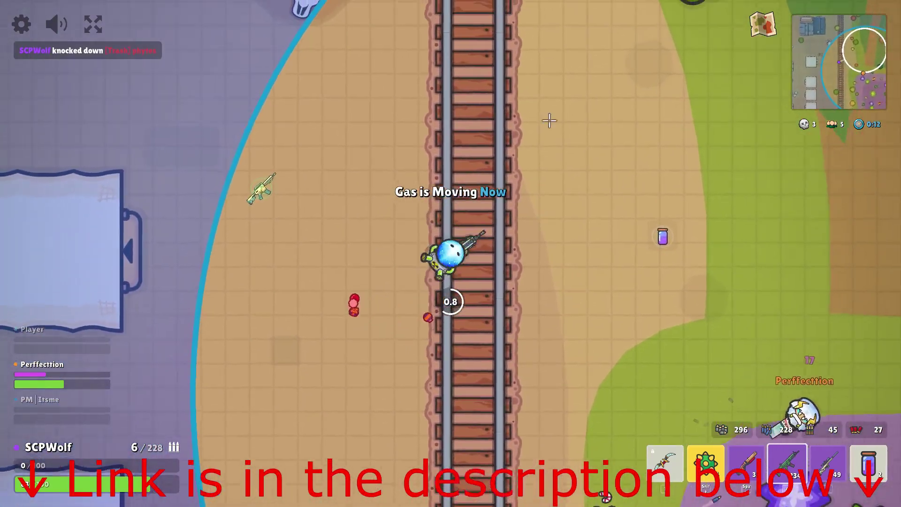
key("5")
key("s")
key("a")
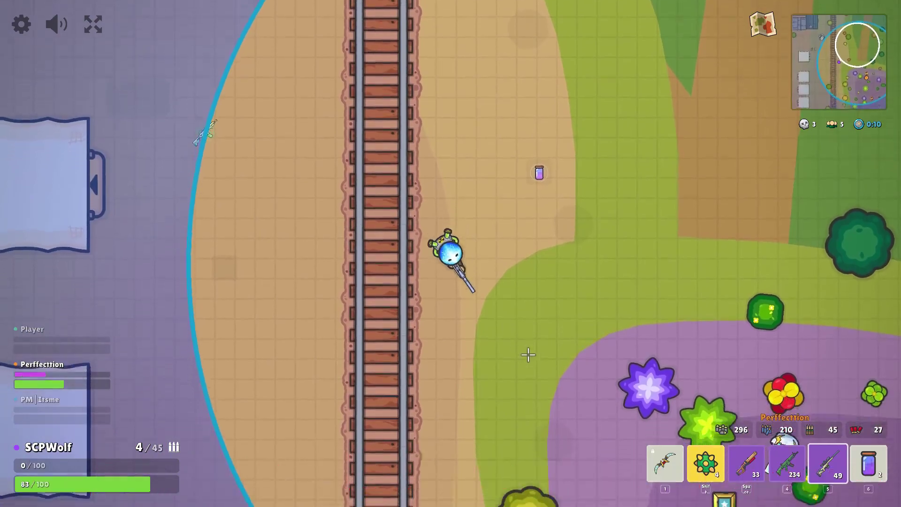
key("d")
left_click(385, 391)
key("a")
key("w")
key("4")
key("d")
mouse_move(329, 376)
left_mouse_down()
mouse_move(304, 380)
mouse_move(338, 426)
left_mouse_up()
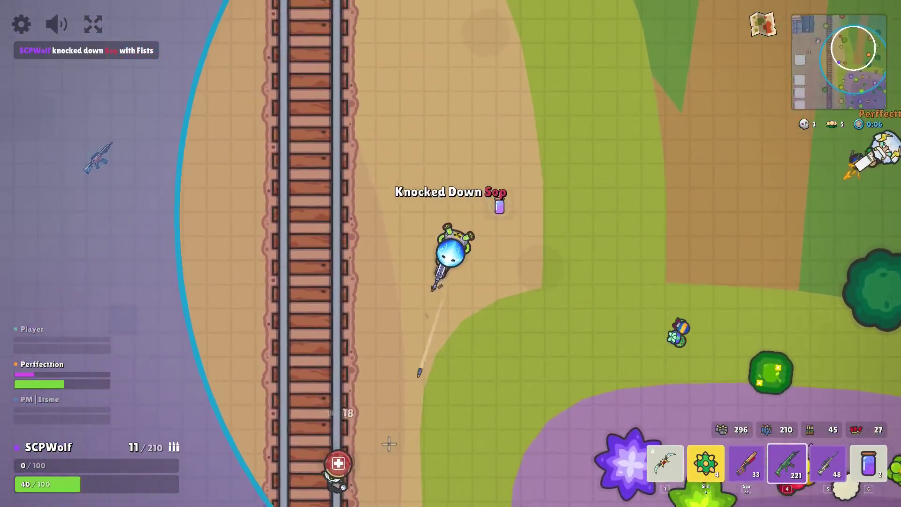
key("r")
key("w")
key("d")
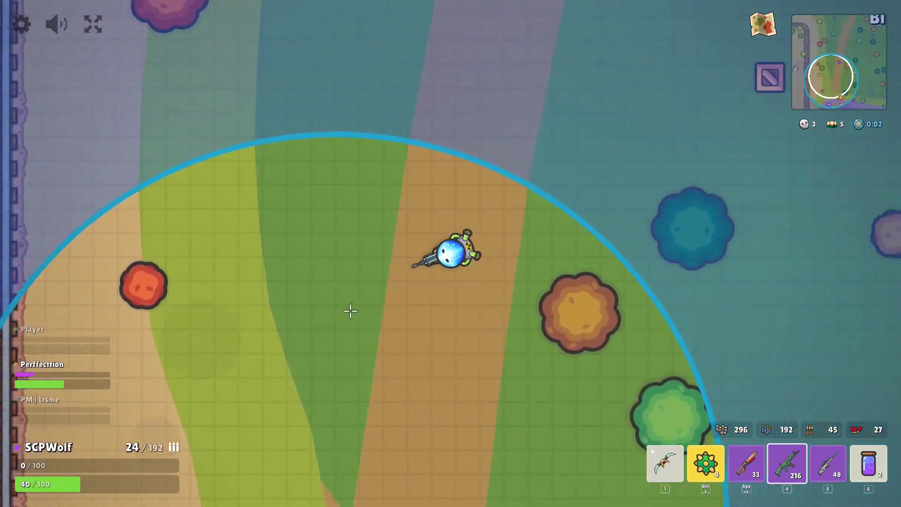
key("6")
key("s")
left_click(352, 311)
key("4")
left_click_drag(263, 299, 237, 296)
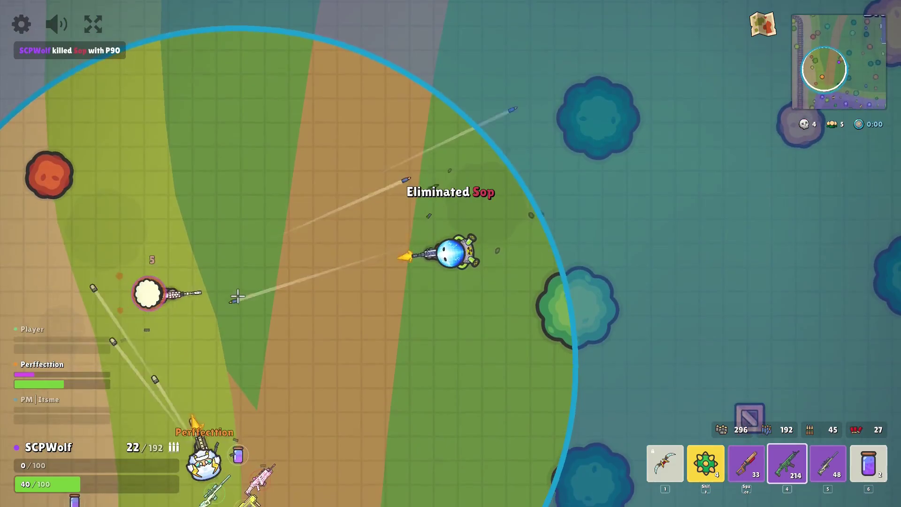